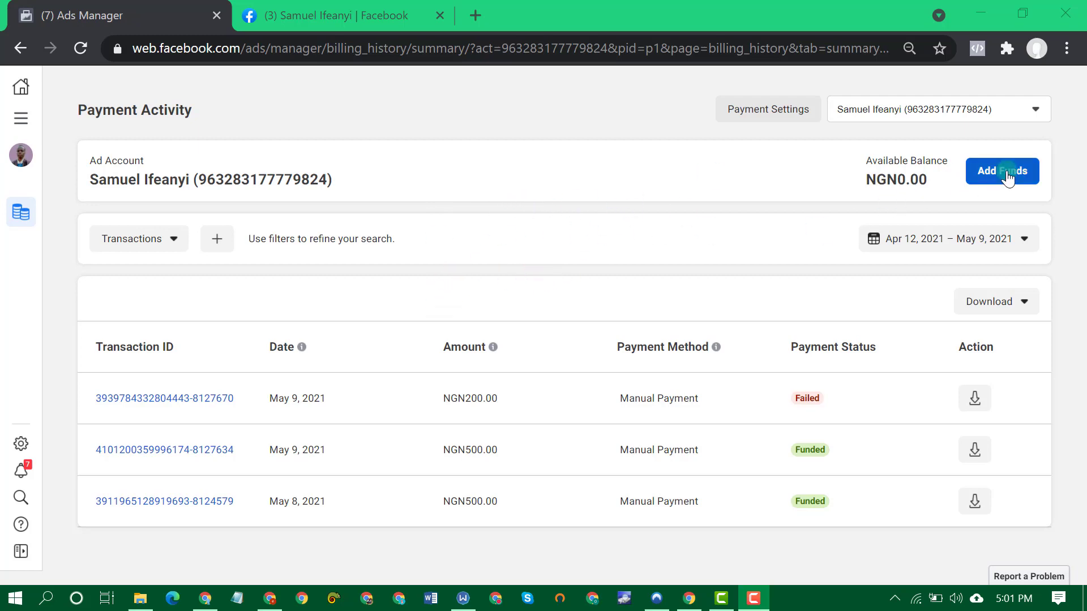
- Go to Billing from the hamburger menu's Shortcuts to view the NGN0.00 Payment Activity page
{"action": "left_click", "coordinate": [21, 118]}
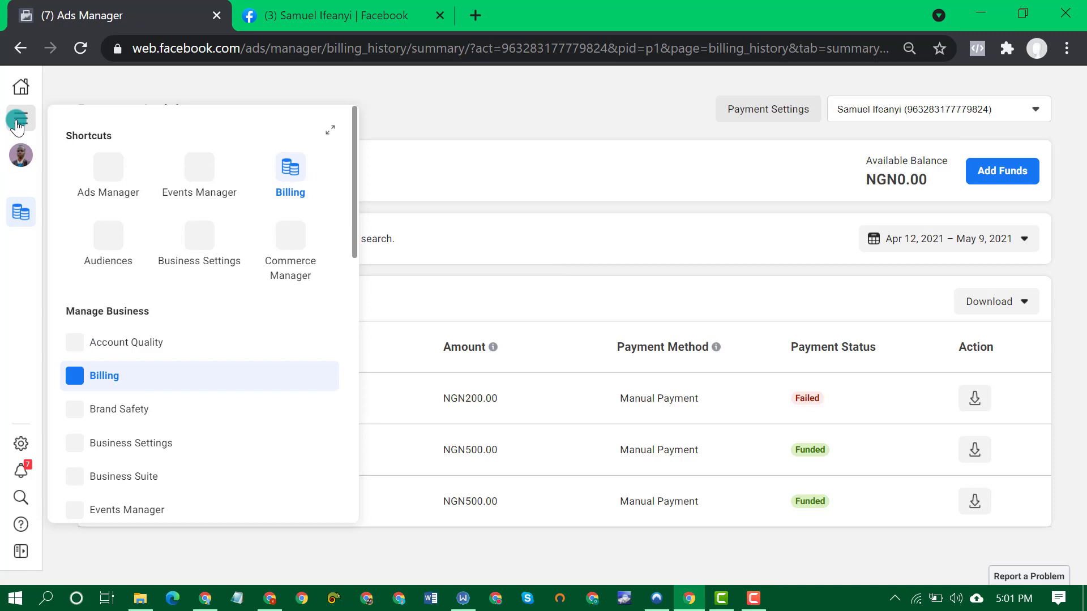
{"action": "left_click", "coordinate": [96, 378]}
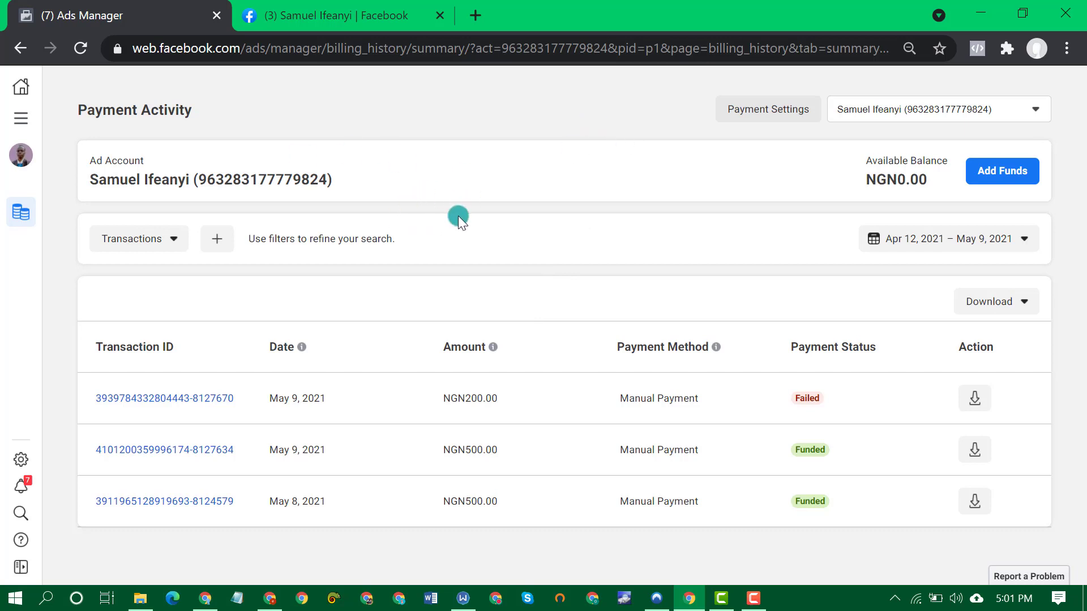
- Select the ad account to fund from the account dropdown
{"action": "left_click", "coordinate": [881, 113]}
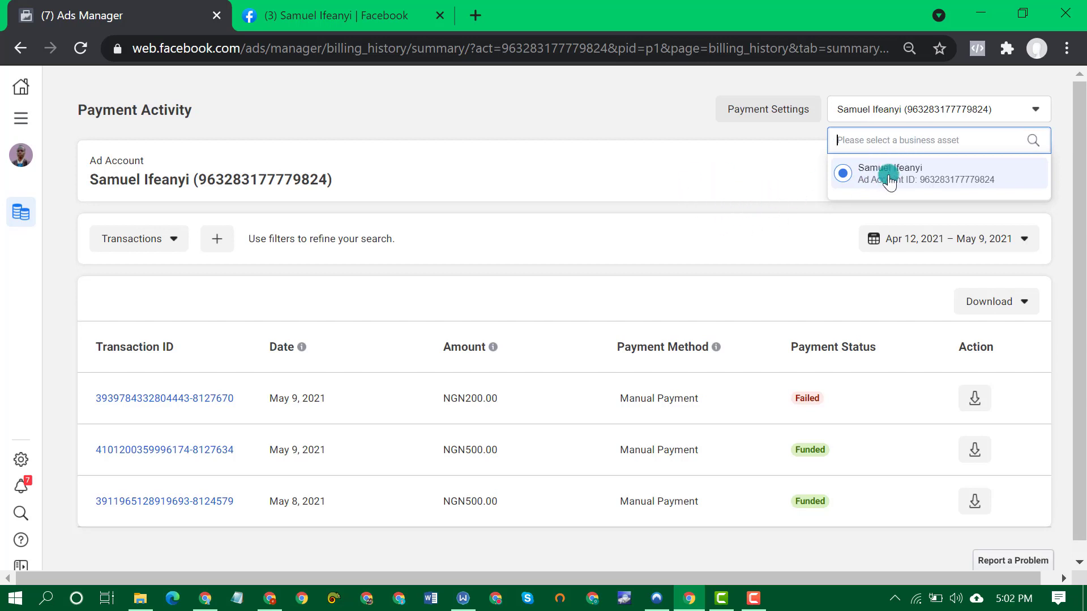
{"action": "left_click", "coordinate": [915, 180]}
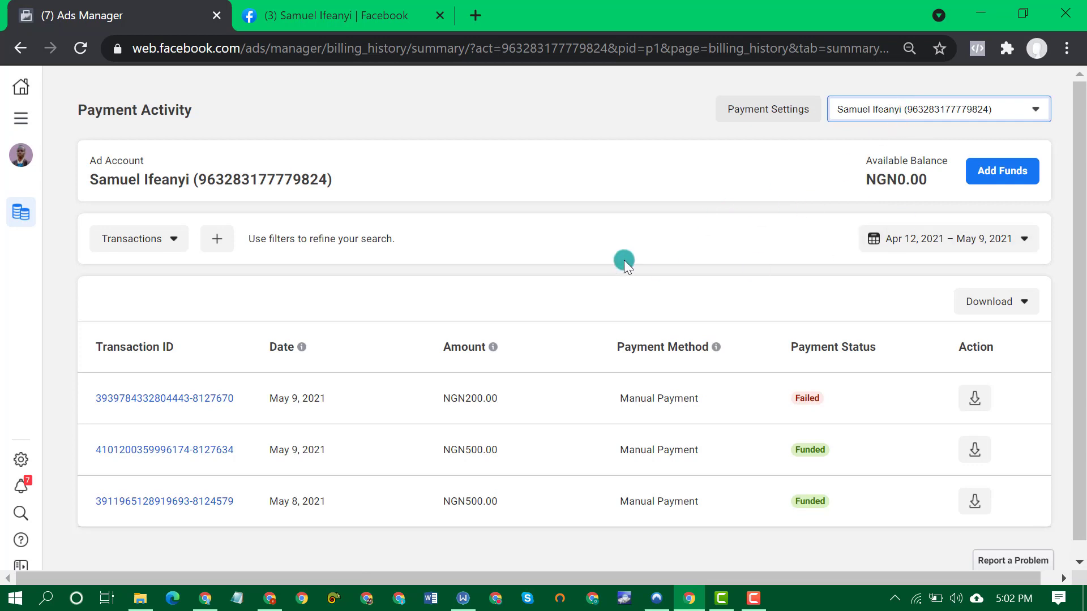
{"action": "left_click", "coordinate": [790, 213]}
- Submit a 500.00 Naira MasterCard/VISA top-up in Add Funds, then reload the stalled billing page
{"action": "left_click", "coordinate": [996, 176]}
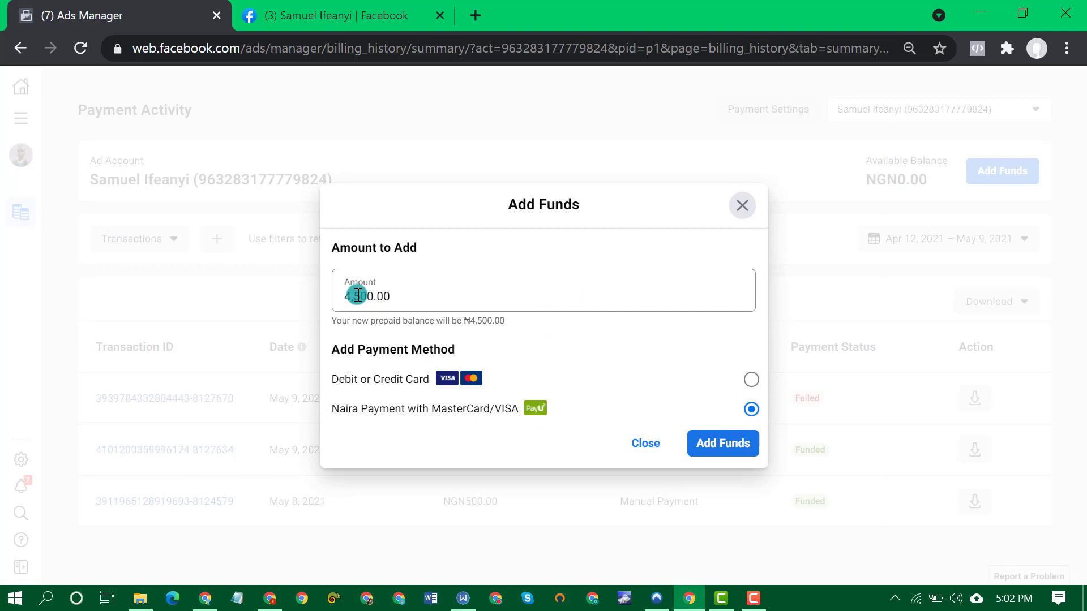
{"action": "left_click_drag", "start_coordinate": [354, 297], "coordinate": [296, 301]}
{"action": "key", "text": "BackSpace"}
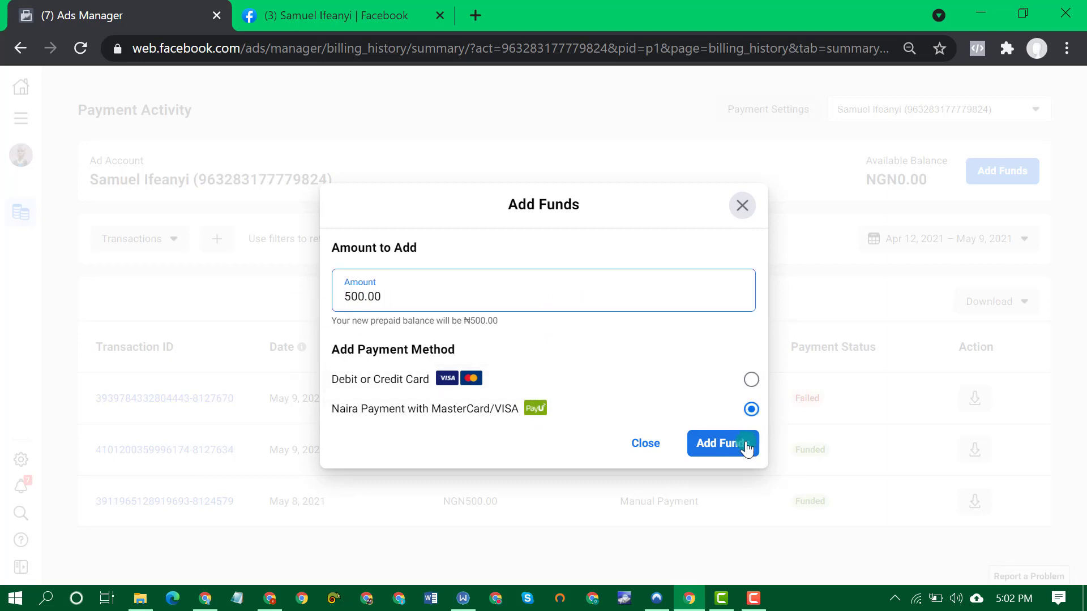
{"action": "left_click", "coordinate": [737, 445]}
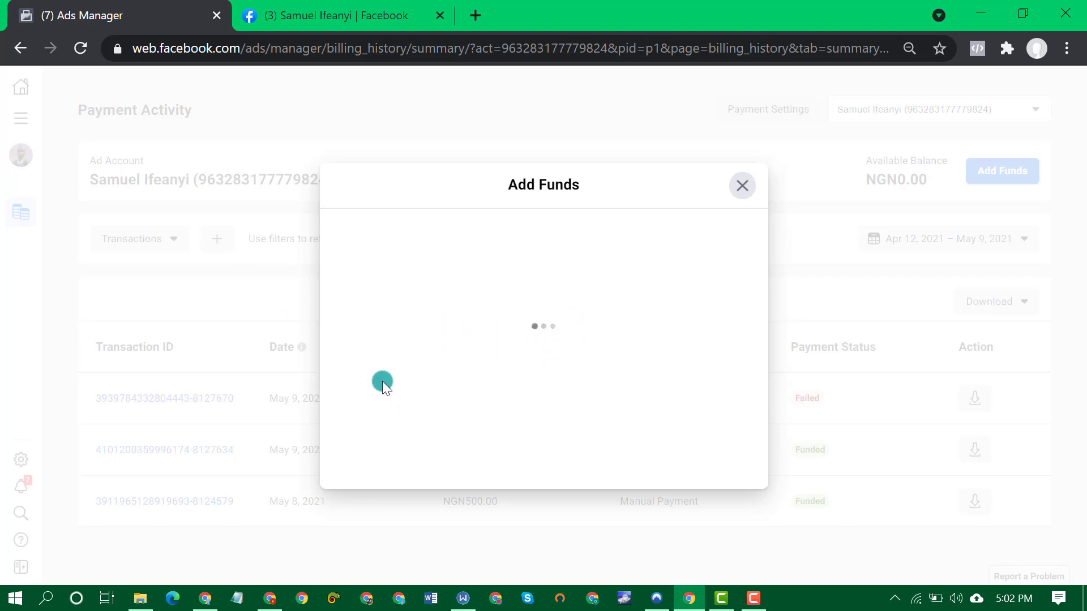
{"action": "left_click", "coordinate": [85, 47]}
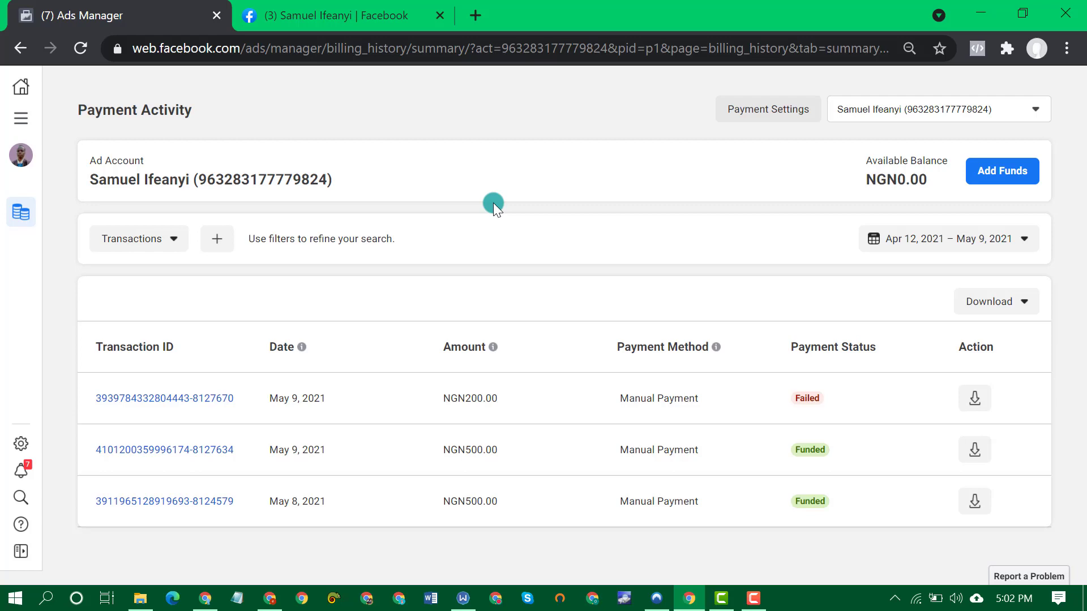
- Open Chrome DevTools and emulate an iPhone 6/7/8 Plus with the device toolbar
{"action": "right_click", "coordinate": [494, 203]}
{"action": "left_click", "coordinate": [548, 454]}
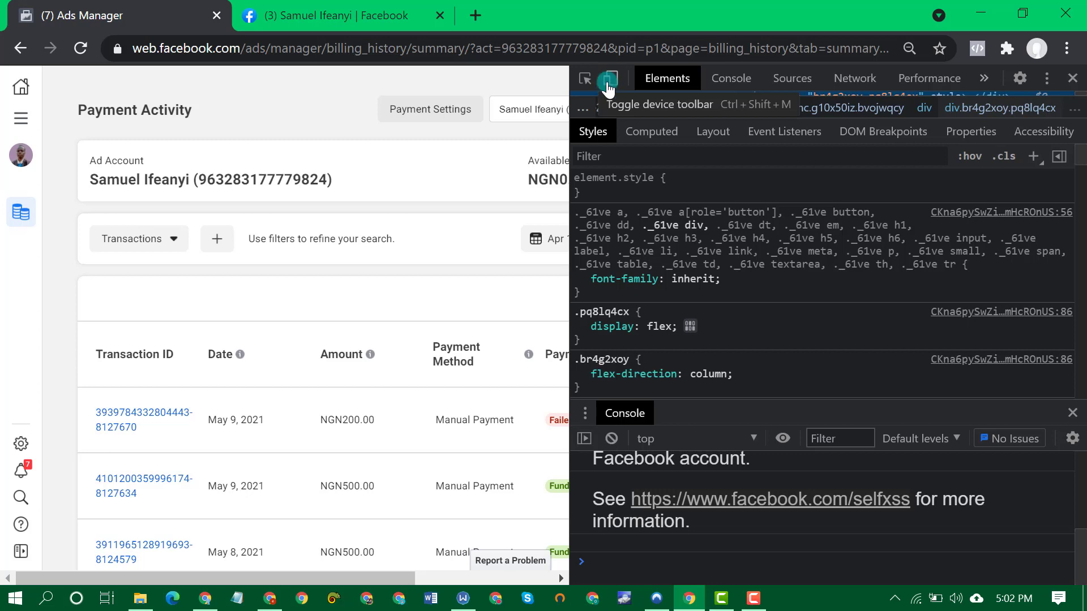
{"action": "left_click", "coordinate": [610, 82]}
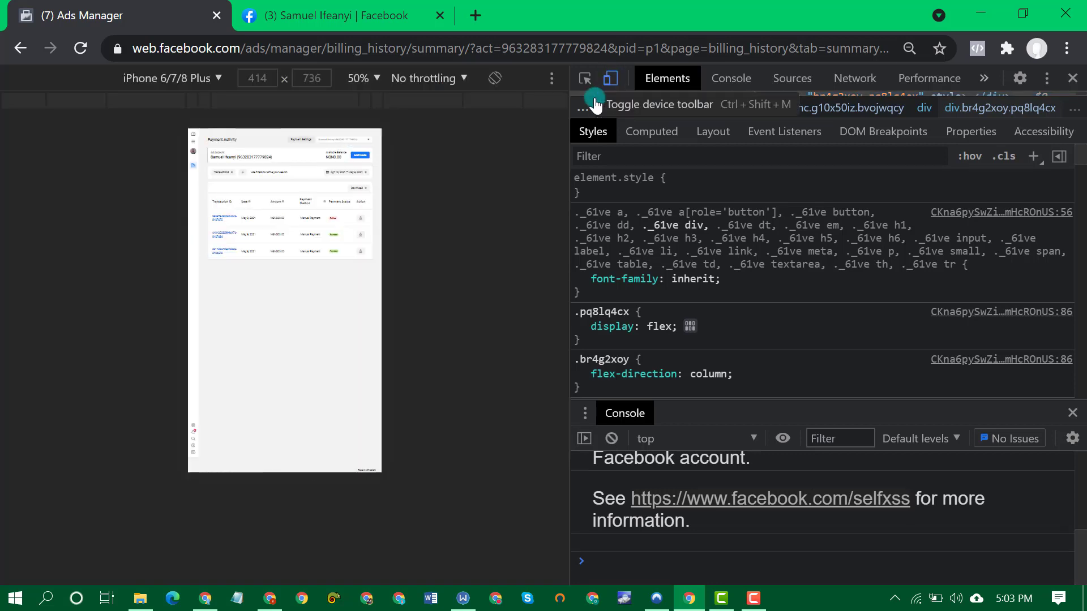
{"action": "left_click", "coordinate": [607, 82]}
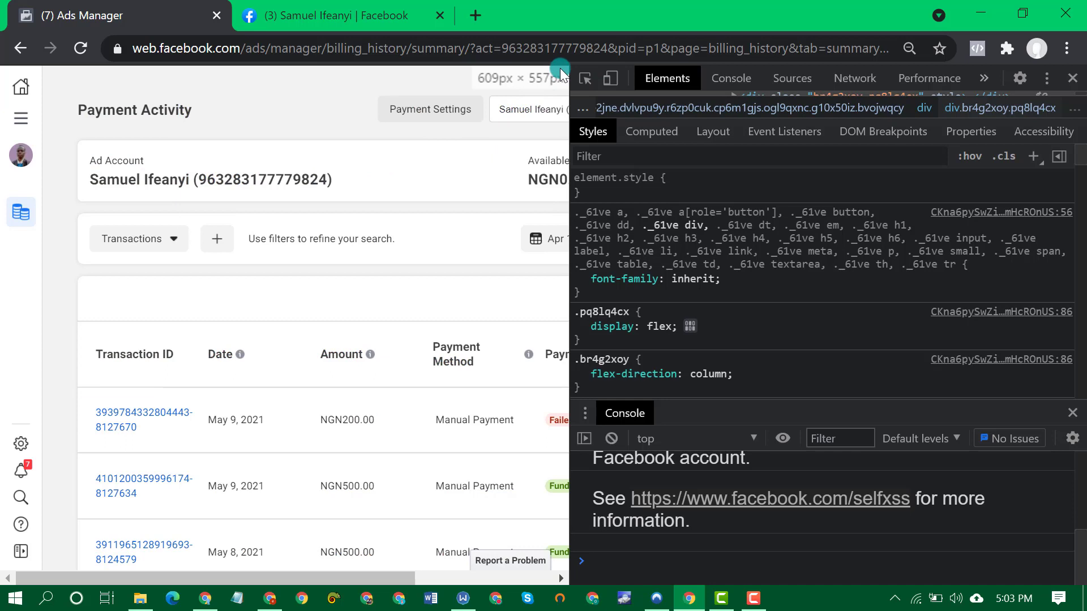
{"action": "left_click", "coordinate": [610, 79]}
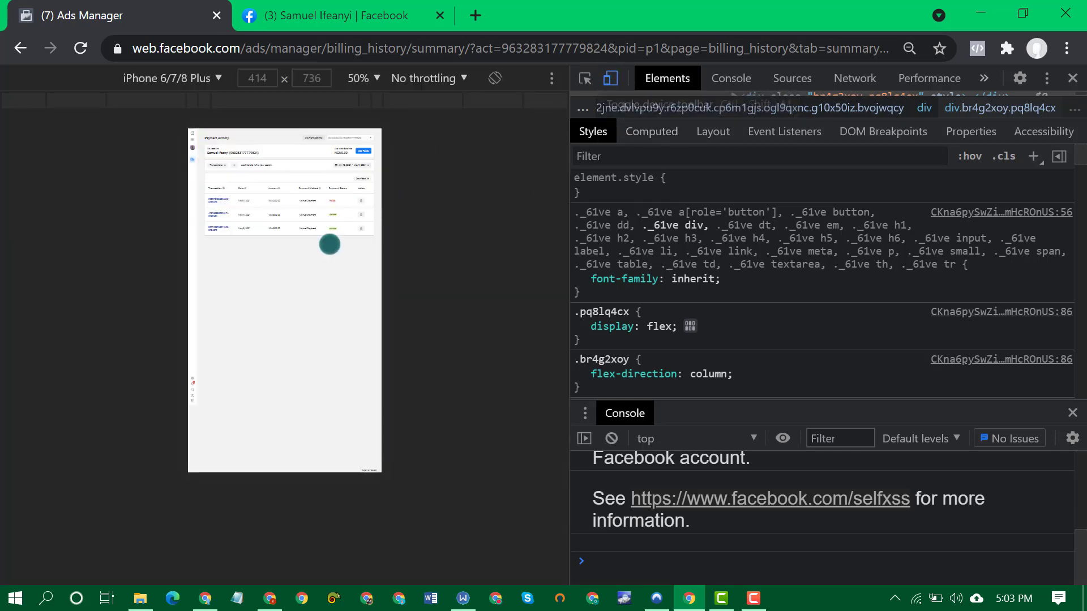
{"action": "left_click", "coordinate": [204, 81]}
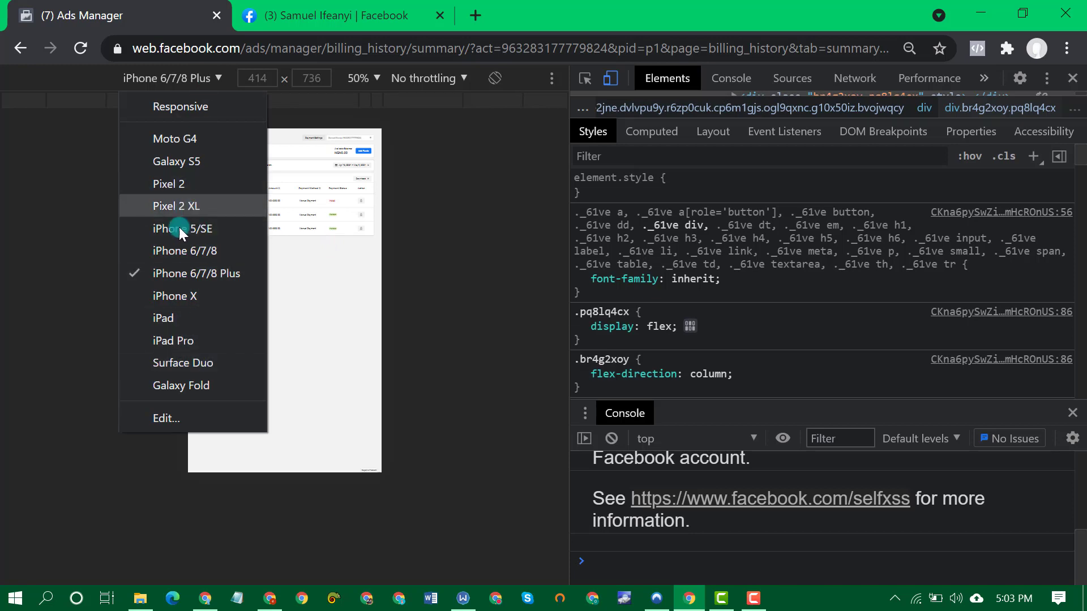
{"action": "left_click", "coordinate": [208, 271]}
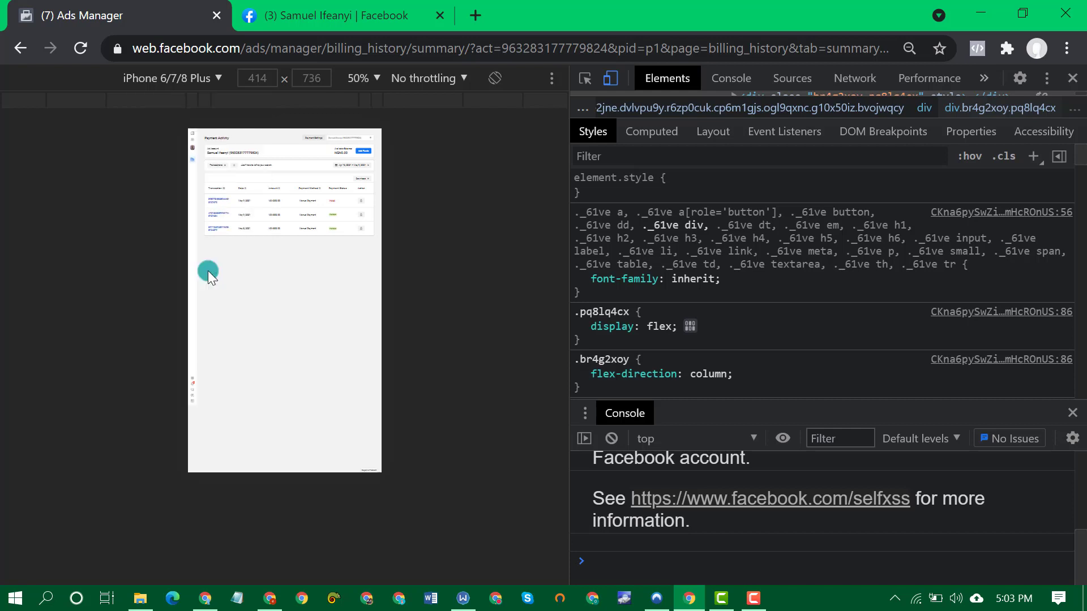
- Reload as the mobile site and submit a 500.00 Add Funds request from mobile Billing
{"action": "left_click", "coordinate": [79, 50]}
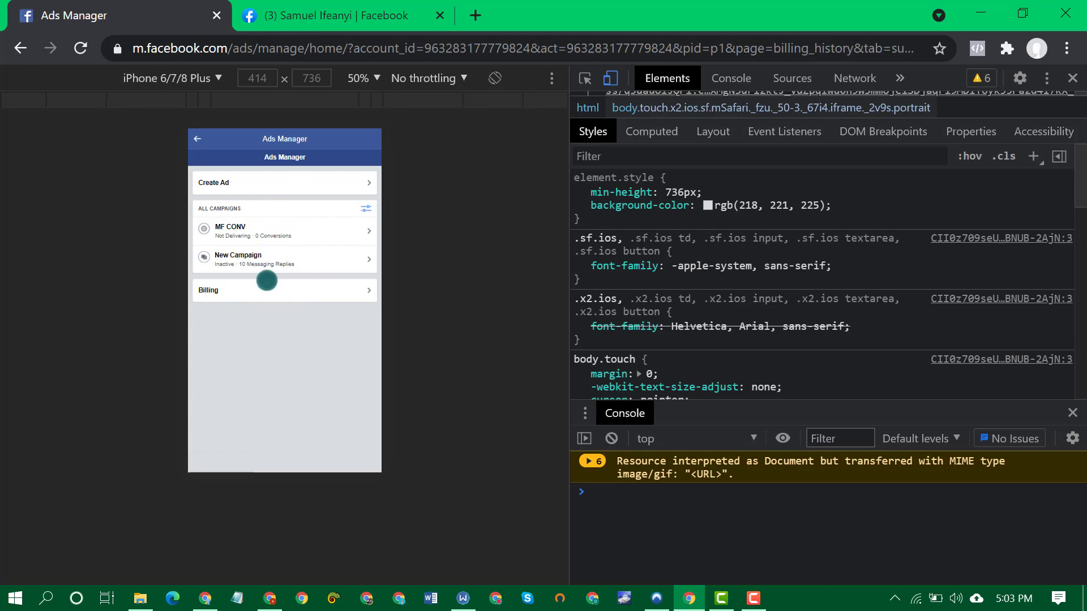
{"action": "left_click", "coordinate": [264, 294]}
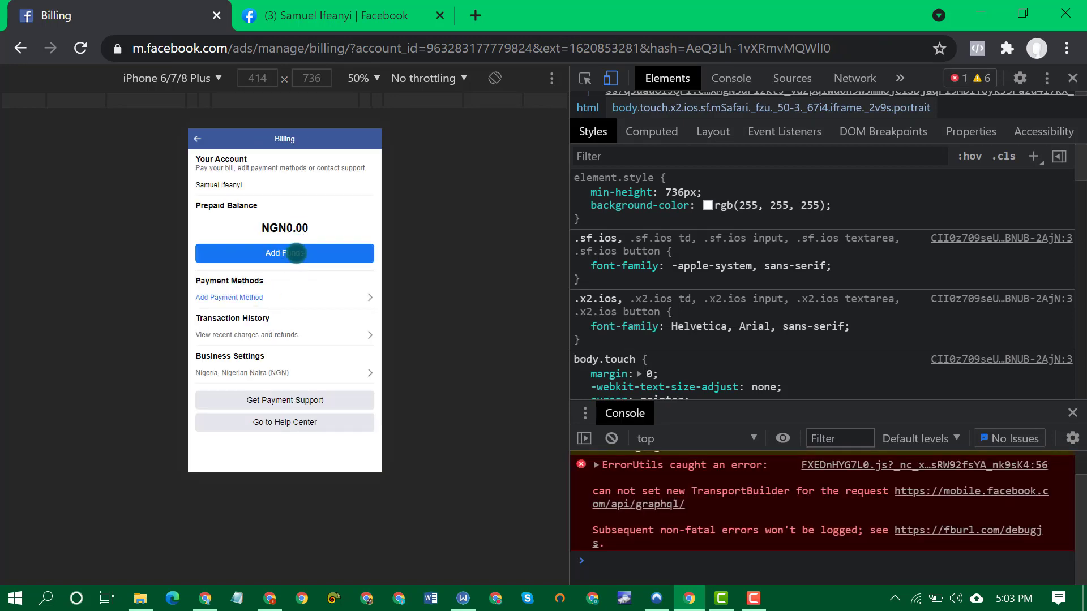
{"action": "left_click", "coordinate": [296, 253]}
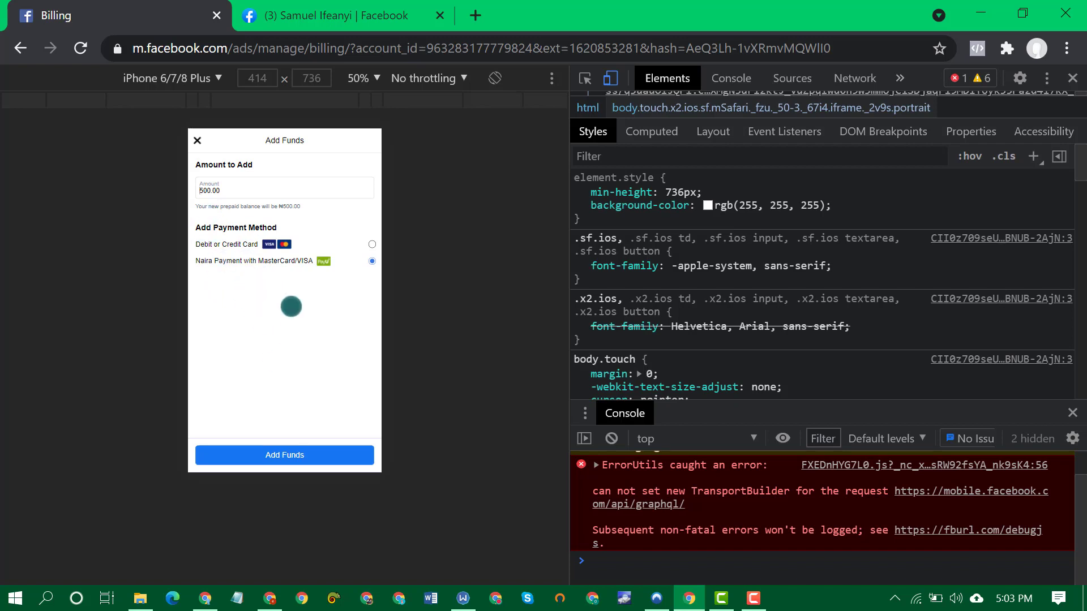
{"action": "left_click", "coordinate": [295, 457]}
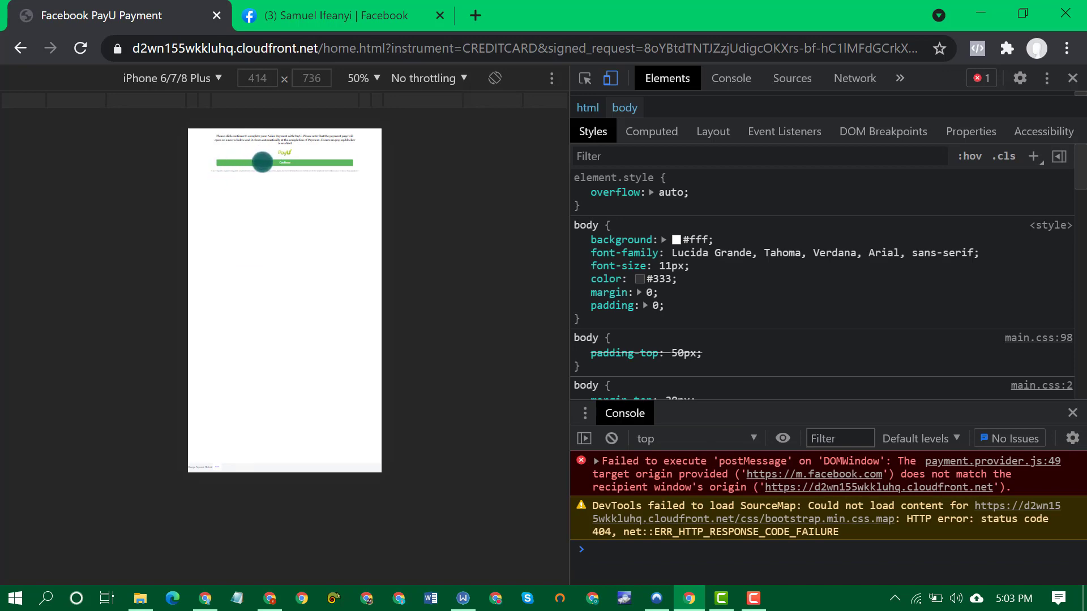
- Continue to the PayU payment window and choose to pay by Card
{"action": "left_click", "coordinate": [262, 162]}
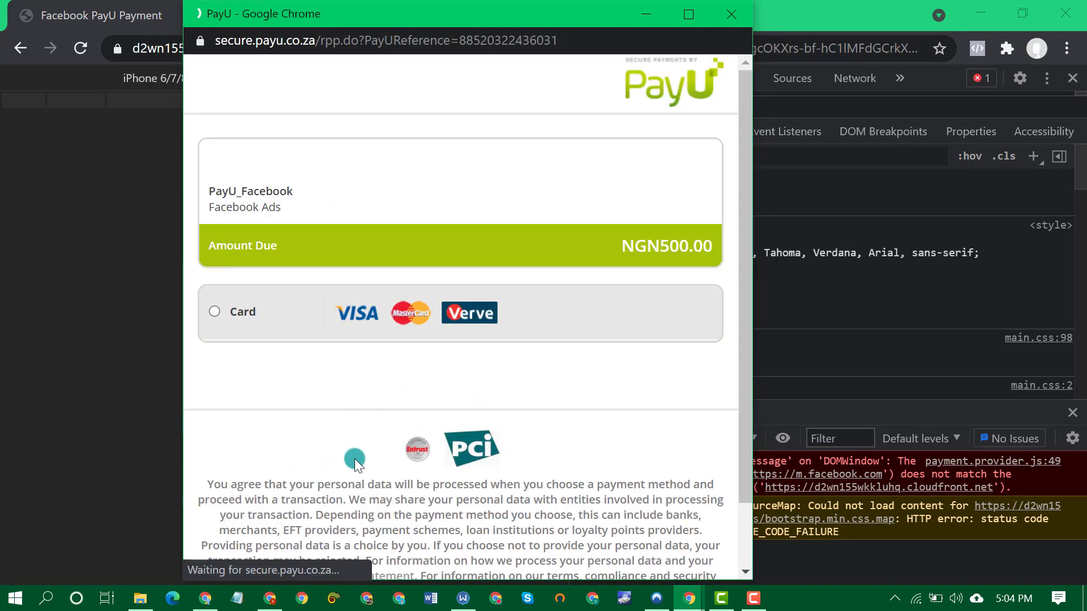
{"action": "left_click", "coordinate": [214, 354]}
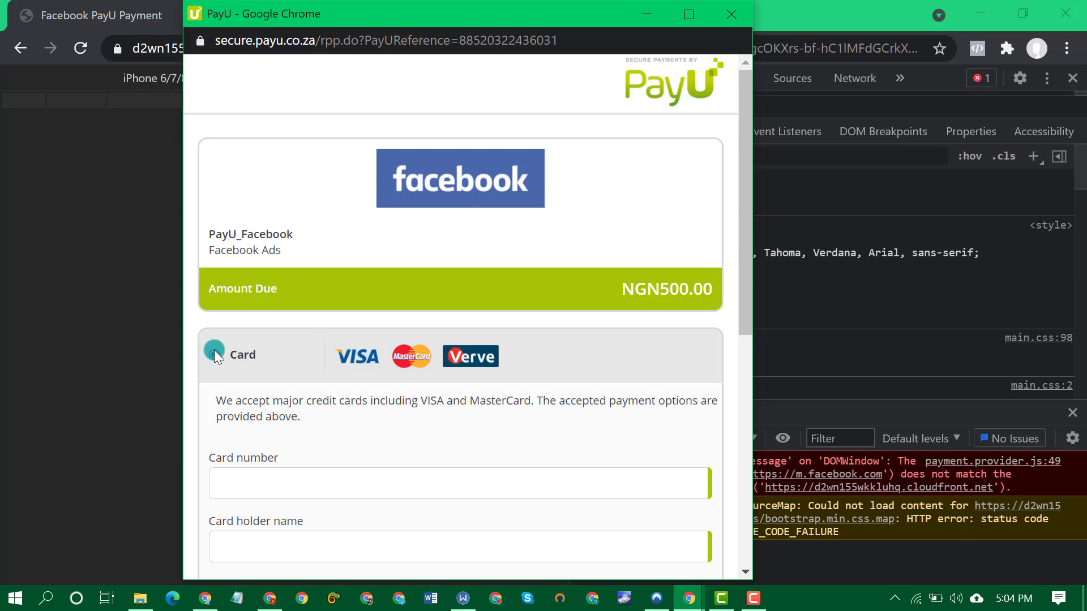
{"action": "scroll", "coordinate": [310, 306], "scroll_direction": "down", "scroll_amount": 2}
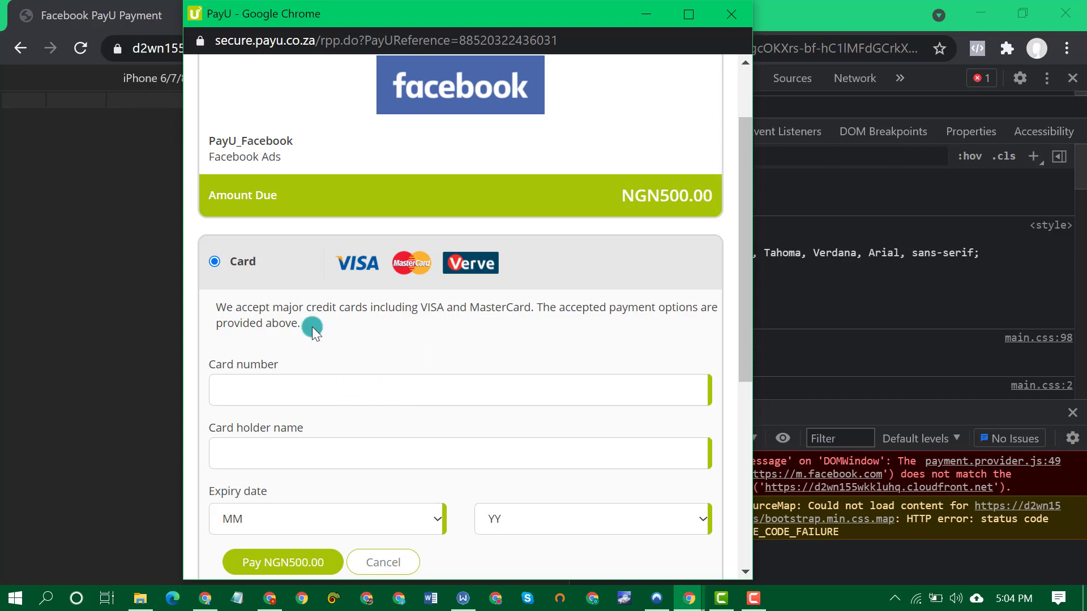
- Autofill the card number, expiry and cardholder name, and enter CVV 123
{"action": "left_click", "coordinate": [350, 393]}
{"action": "left_click", "coordinate": [351, 422]}
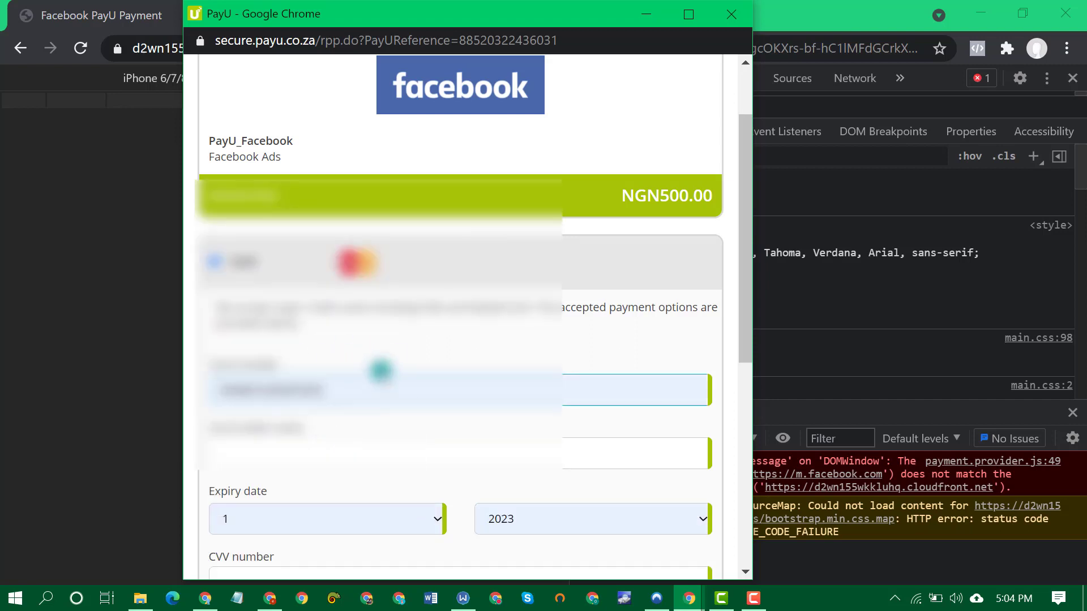
{"action": "scroll", "coordinate": [376, 371], "scroll_direction": "down", "scroll_amount": 2}
{"action": "left_click", "coordinate": [377, 361]}
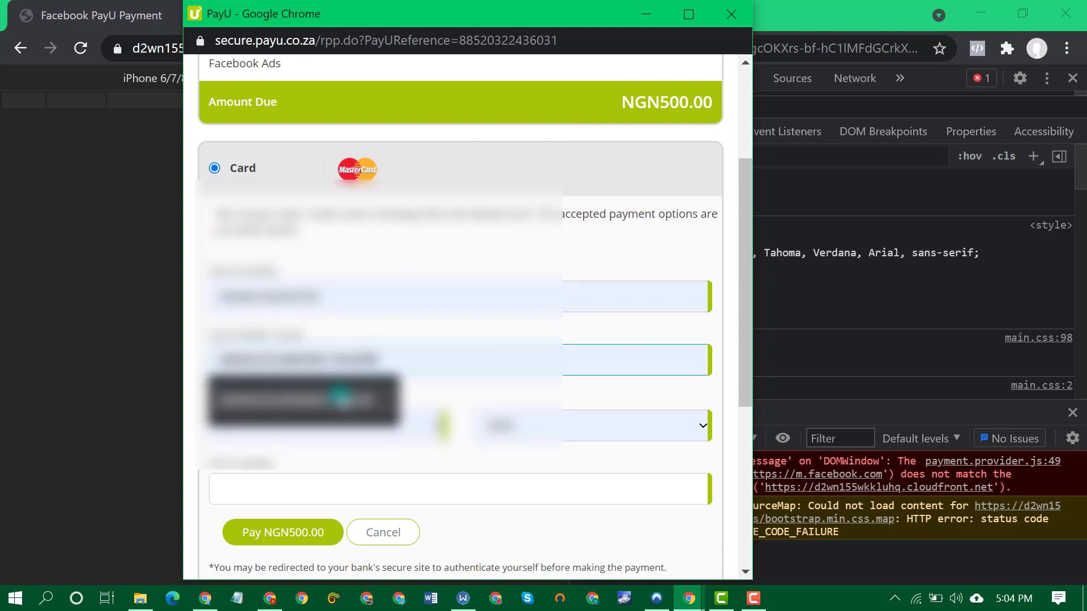
{"action": "left_click", "coordinate": [378, 389]}
{"action": "scroll", "coordinate": [397, 368], "scroll_direction": "down", "scroll_amount": 2}
{"action": "left_click", "coordinate": [328, 396]}
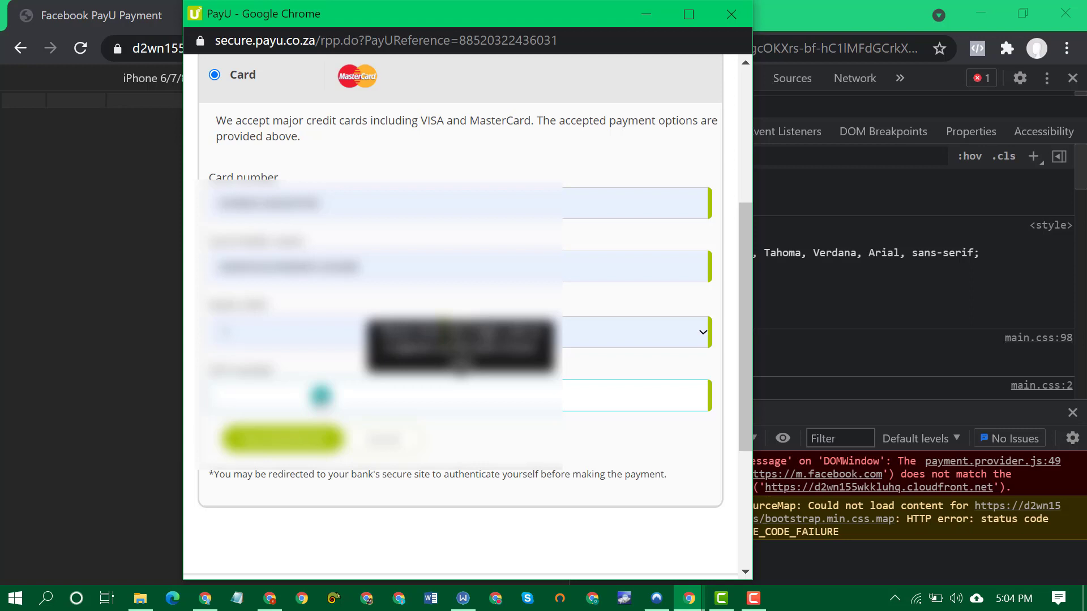
{"action": "type", "text": "123"}
- Pay NGN500.00 and authenticate via GTBank Hardware Token after accepting the terms
{"action": "left_click", "coordinate": [284, 440]}
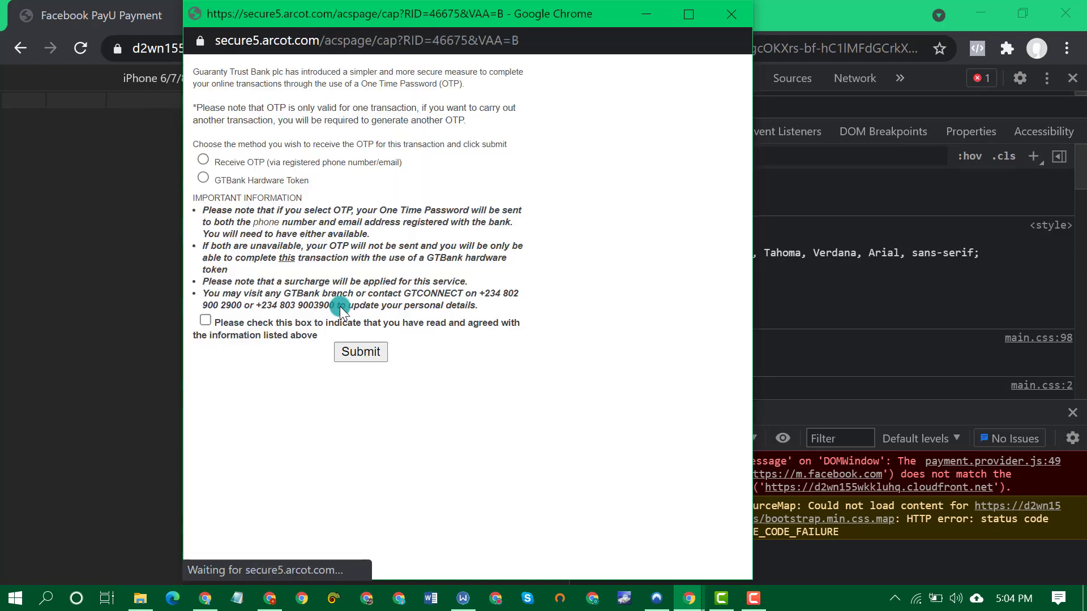
{"action": "left_click", "coordinate": [203, 213]}
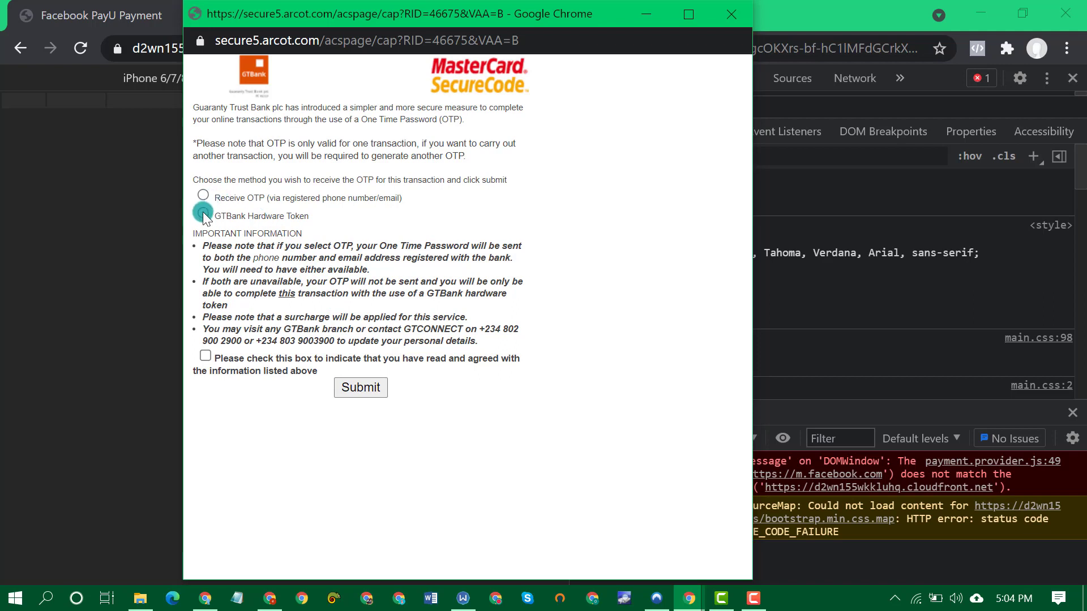
{"action": "left_click", "coordinate": [205, 356]}
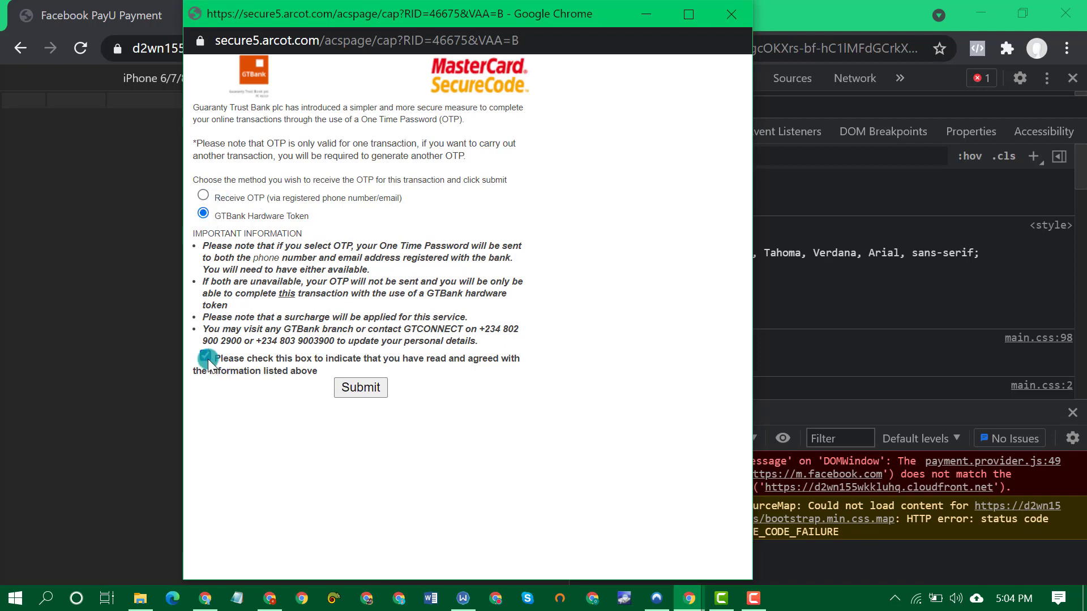
{"action": "left_click", "coordinate": [358, 386]}
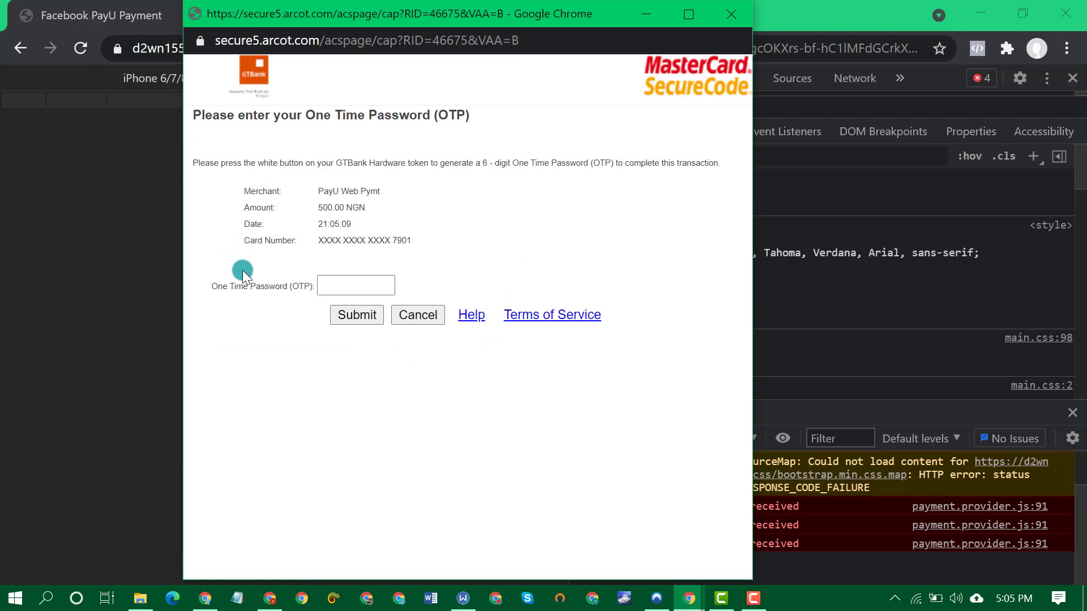
- Enter the one-time password from the hardware token
{"action": "left_click", "coordinate": [356, 285]}
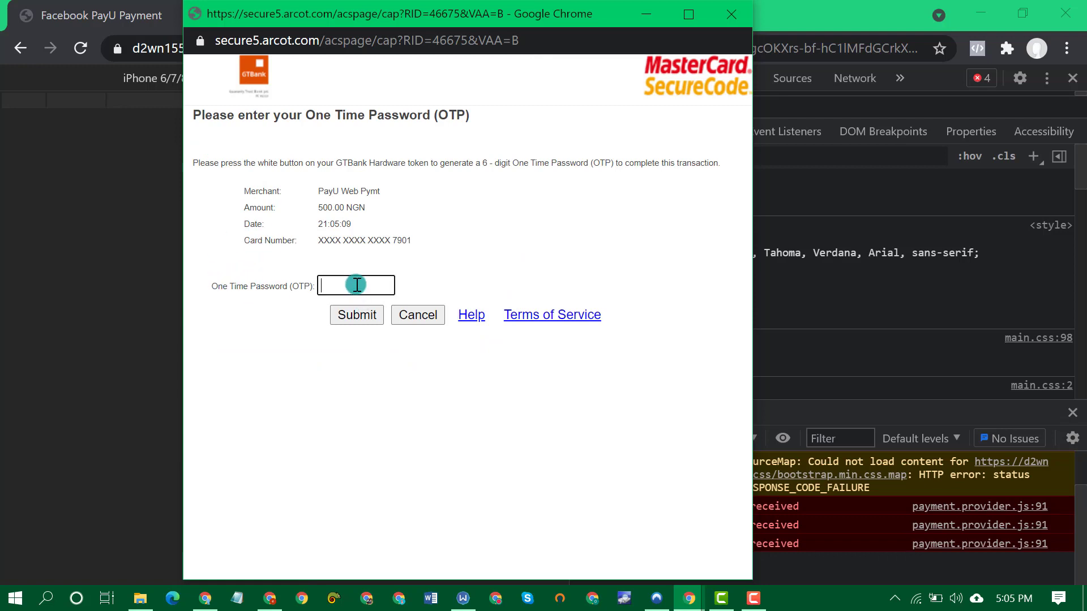
{"action": "type", "text": "••••••"}
{"action": "key", "text": "BackSpace"}
{"action": "key", "text": "BackSpace"}
{"action": "key", "text": "BackSpace"}
{"action": "key", "text": "BackSpace"}
{"action": "type", "text": "••••••"}
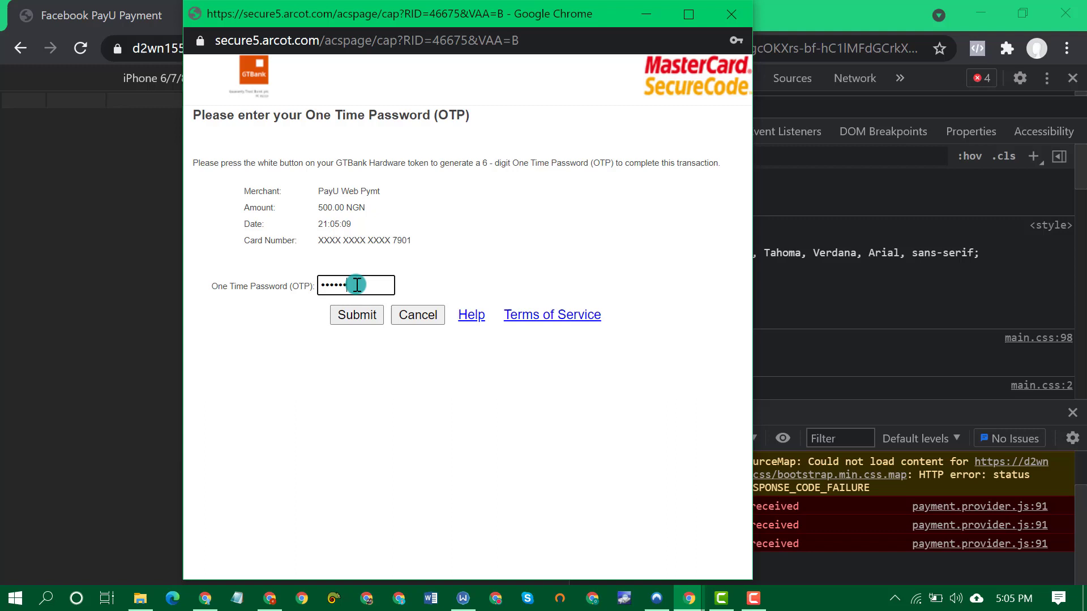
- Submit the one-time password and dismiss Chrome's save-password prompt
{"action": "left_click", "coordinate": [361, 321]}
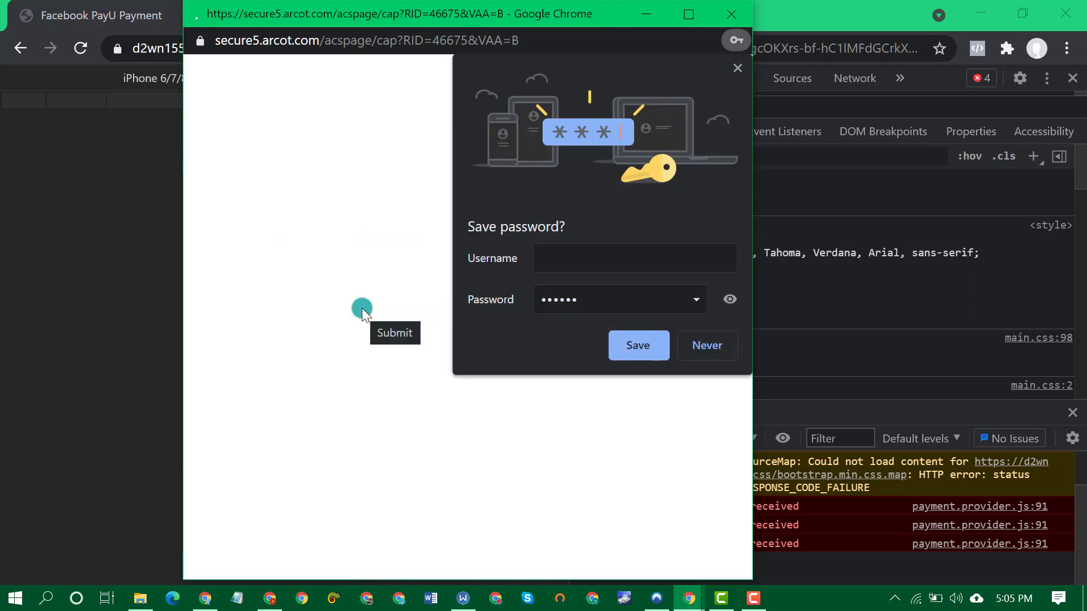
{"action": "left_click", "coordinate": [738, 68]}
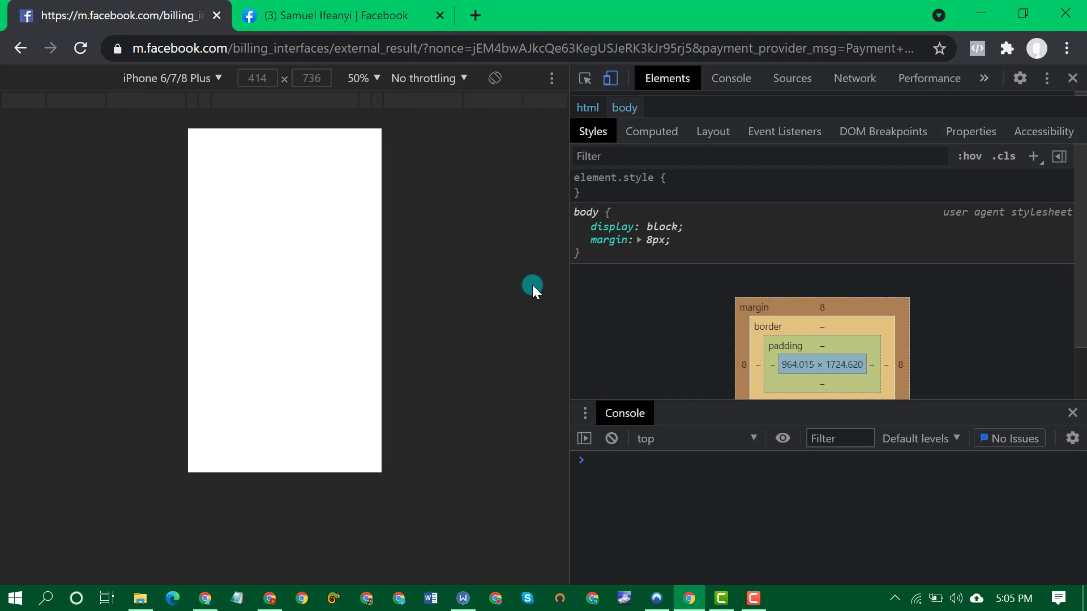
- Reload the blank result page, then return to Billing through the Back button's history list
{"action": "left_click", "coordinate": [73, 49]}
{"action": "right_click", "coordinate": [21, 49]}
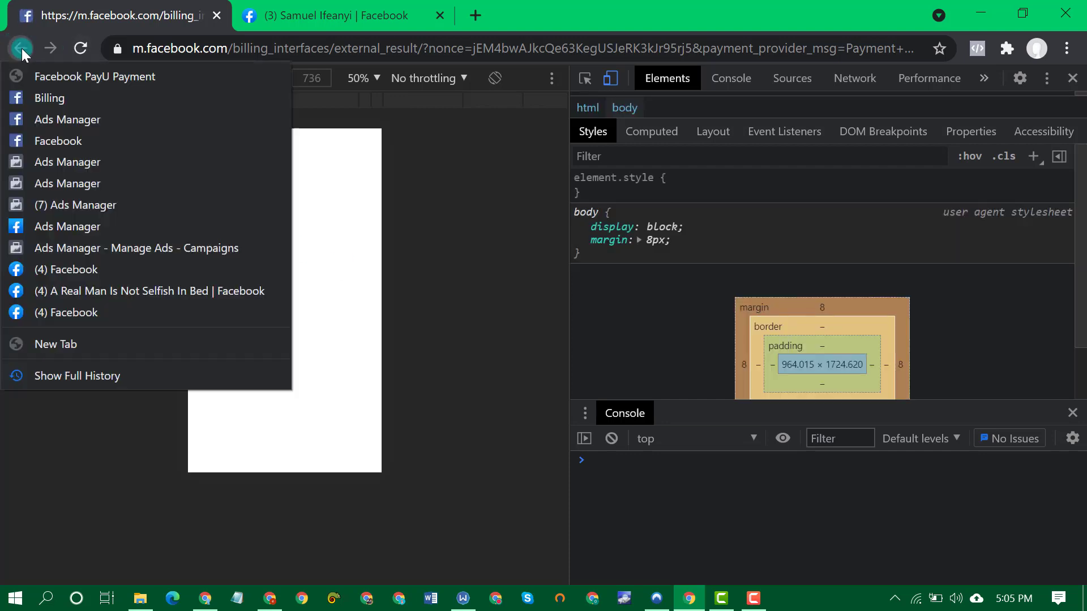
{"action": "left_click", "coordinate": [39, 102]}
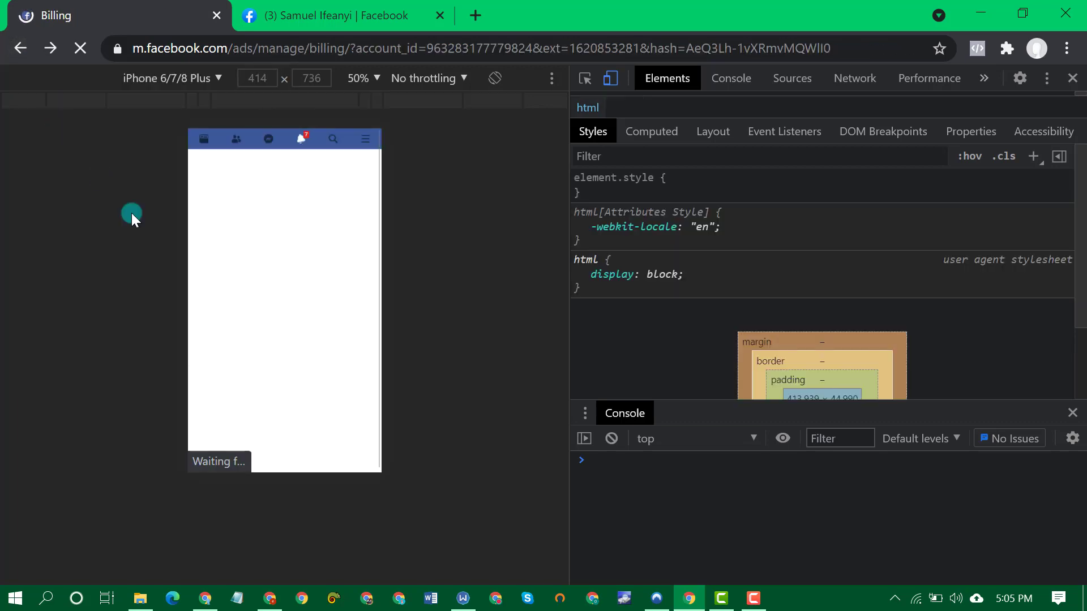